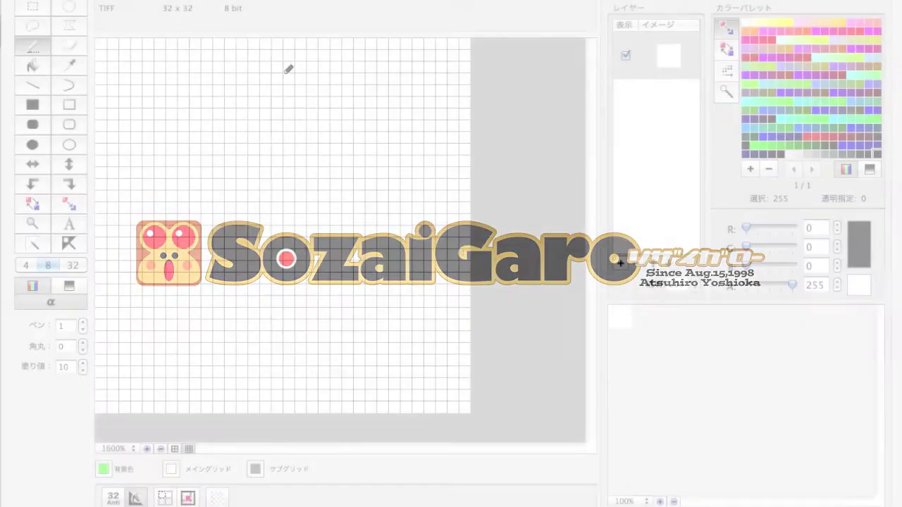
Draw the first black outline pixels across the top rows of the 32×32 grid.
left_click_drag(265, 66, 312, 54)
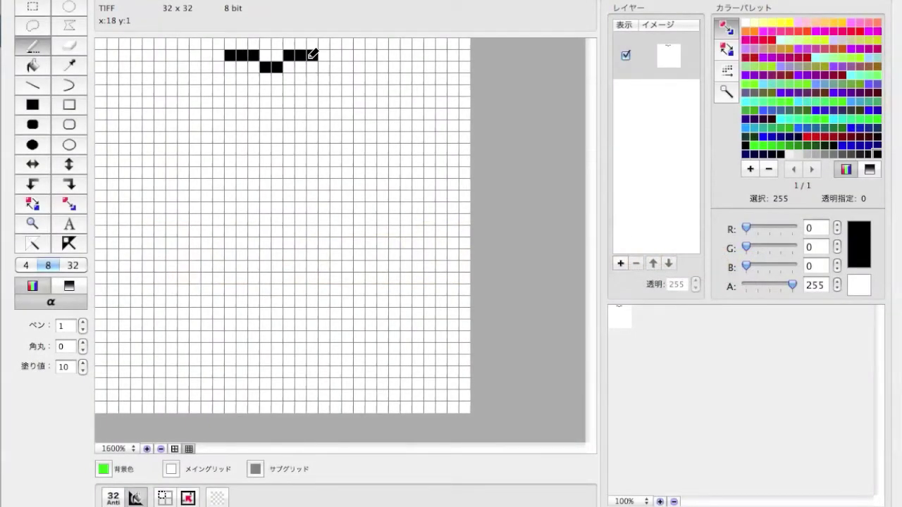
Draw the hair arc down both sides of the head and thicken its lower left edge.
mouse_move(218, 65)
left_mouse_down()
mouse_move(173, 101)
mouse_move(149, 197)
left_mouse_up()
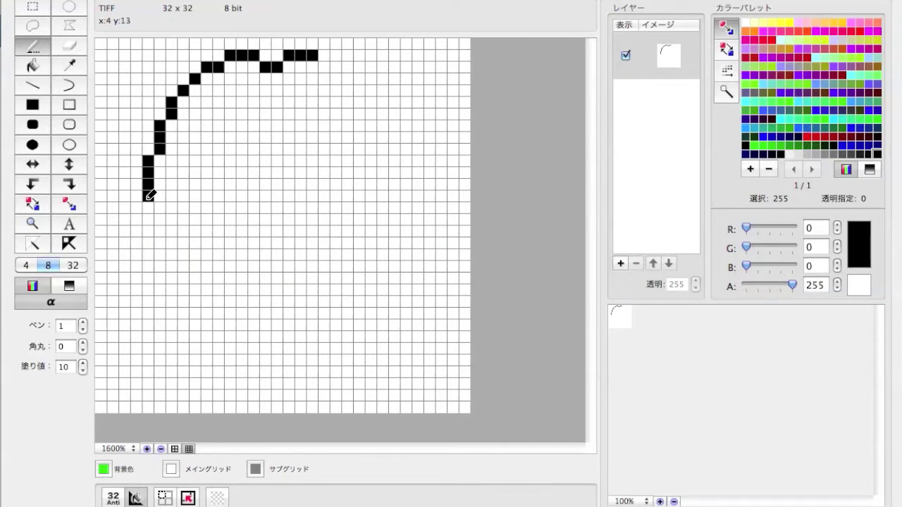
mouse_move(324, 66)
left_mouse_down()
mouse_move(364, 83)
mouse_move(396, 166)
mouse_move(378, 215)
left_mouse_up()
left_click(148, 148)
left_click(160, 148)
left_click(394, 148)
left_click(383, 148)
left_click_drag(136, 182, 143, 217)
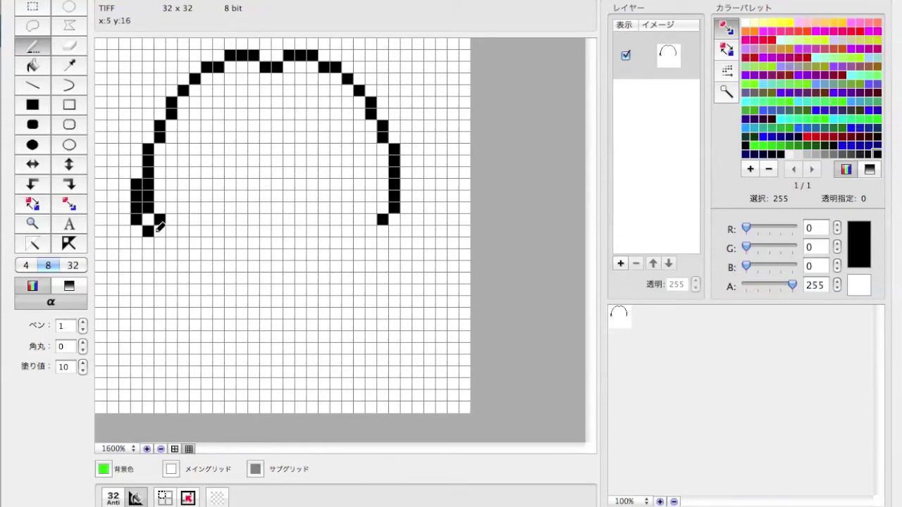
Add a horizontal guide bar and the lower face curve beneath the hair.
mouse_move(272, 180)
left_mouse_down()
mouse_move(178, 199)
mouse_move(341, 184)
left_mouse_up()
mouse_move(184, 197)
left_mouse_down()
mouse_move(172, 225)
mouse_move(191, 256)
mouse_move(337, 277)
left_mouse_up()
left_click_drag(371, 224, 337, 268)
left_click_drag(348, 194, 365, 206)
key("e")
Move the side pixels inward, remove stray pixels, and erase the horizontal guide bar.
left_click_drag(136, 182, 148, 231)
left_click(195, 184)
left_click(36, 50)
left_click(159, 149)
left_click(382, 150)
key("e")
left_click(148, 149)
left_click(395, 150)
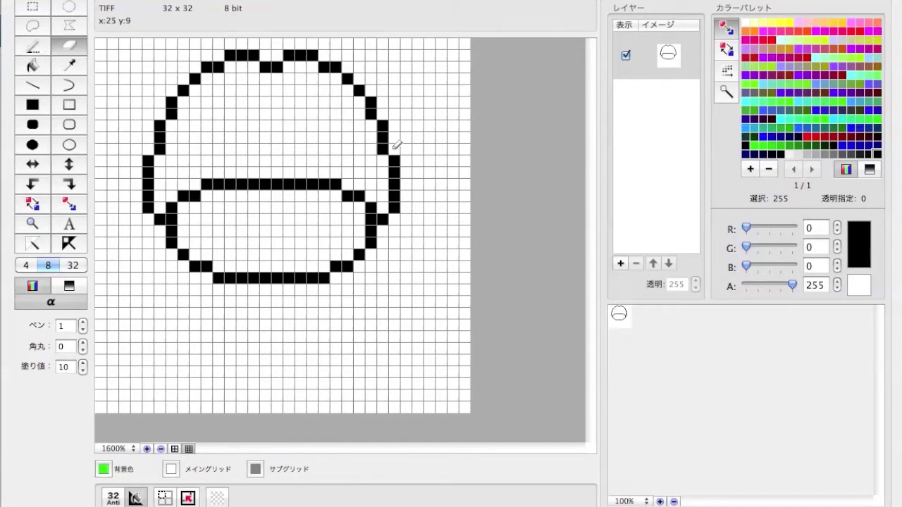
mouse_move(204, 183)
left_mouse_down()
mouse_move(341, 184)
mouse_move(365, 195)
left_mouse_up()
Draw the zigzag fringe scallops across the forehead.
key("p")
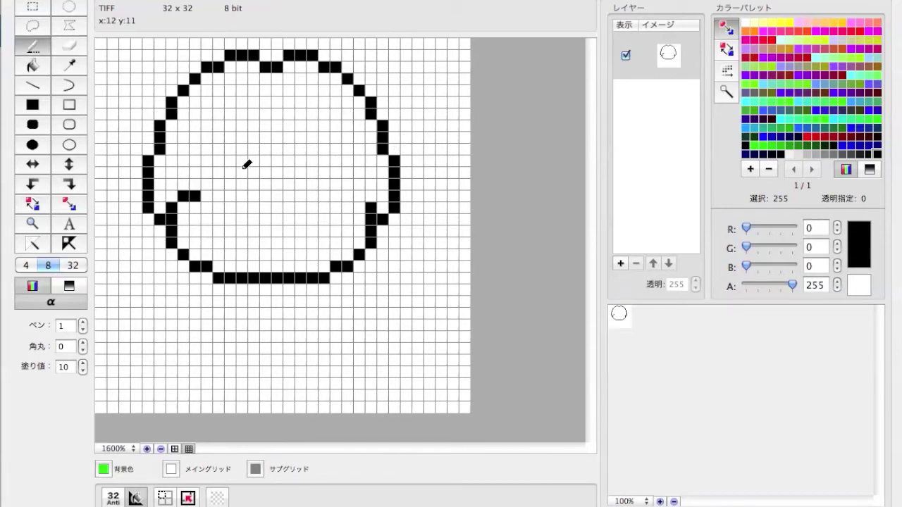
left_click_drag(201, 186, 241, 191)
key("e")
left_click(206, 196)
key("p")
left_click(206, 184)
left_click(80, 51)
left_click(241, 196)
left_click_drag(195, 172, 229, 184)
left_click(43, 50)
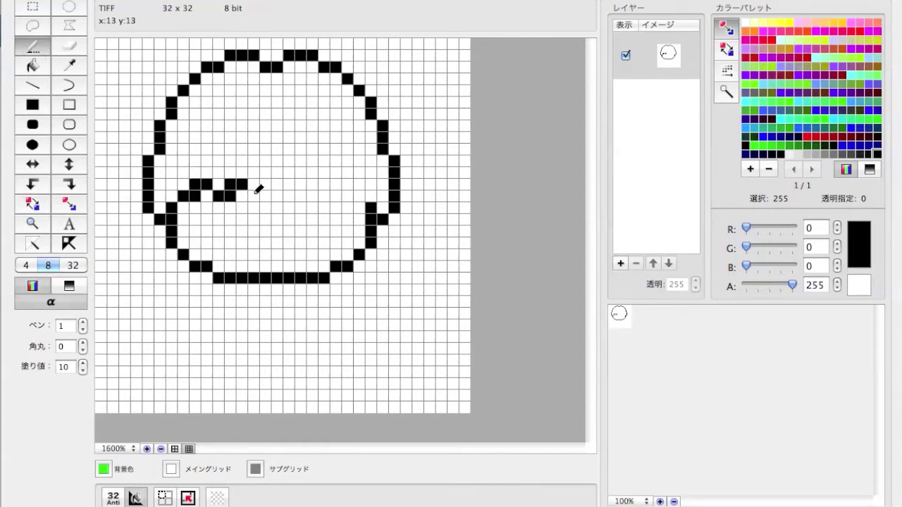
mouse_move(361, 196)
left_mouse_down()
mouse_move(313, 184)
mouse_move(323, 196)
mouse_move(304, 182)
left_mouse_up()
key("e")
key("p")
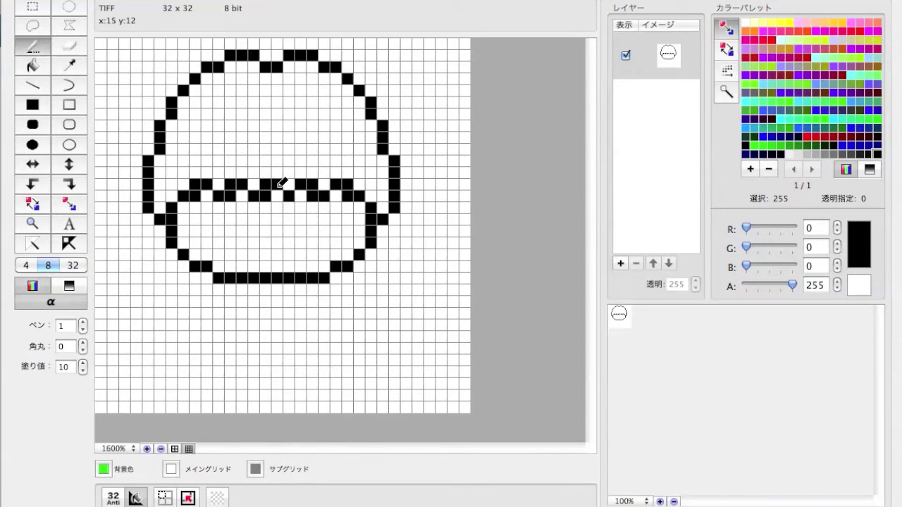
Redraw the lower face curve, then move the lower face down one row.
mouse_move(185, 216)
left_mouse_down()
mouse_move(228, 258)
mouse_move(317, 266)
left_mouse_up()
key("e")
left_click_drag(171, 232, 328, 275)
left_click(172, 209)
left_click(32, 45)
mouse_move(365, 209)
left_mouse_down()
mouse_move(325, 255)
mouse_move(172, 223)
mouse_move(178, 233)
left_mouse_up()
key("e")
key("p")
key("m")
left_click_drag(177, 172, 367, 314)
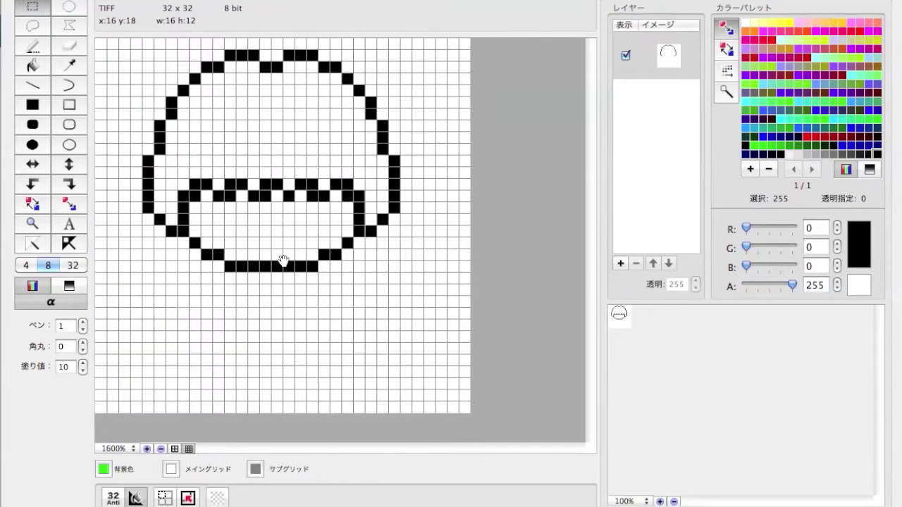
left_click_drag(281, 258, 282, 269)
Reshape the left cheek outline and add a puffy hair bump on the right side.
left_click(32, 45)
mouse_move(137, 148)
left_mouse_down()
mouse_move(148, 136)
mouse_move(159, 150)
mouse_move(137, 185)
mouse_move(148, 184)
left_mouse_up()
left_click(148, 207)
left_click(159, 207)
key("e")
key("p")
mouse_move(394, 137)
left_mouse_down()
mouse_move(410, 173)
mouse_move(403, 197)
mouse_move(417, 176)
left_mouse_up()
Finish the right hair bump and bucket-fill the face with peach skin tone.
key("e")
key("p")
left_click(406, 185)
left_click(815, 23)
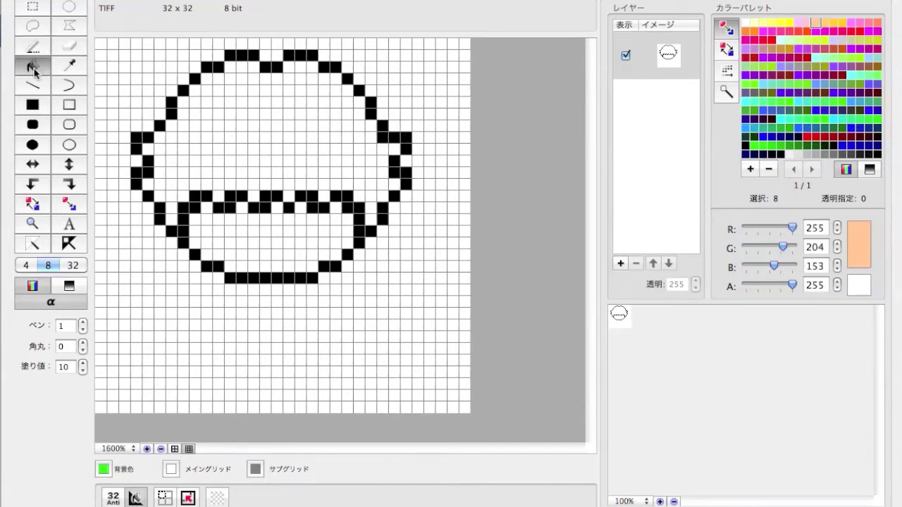
key("b")
left_click(261, 233)
Crop the image to a selection around the character.
key("m")
left_click_drag(118, 39, 423, 319)
left_click(200, 2)
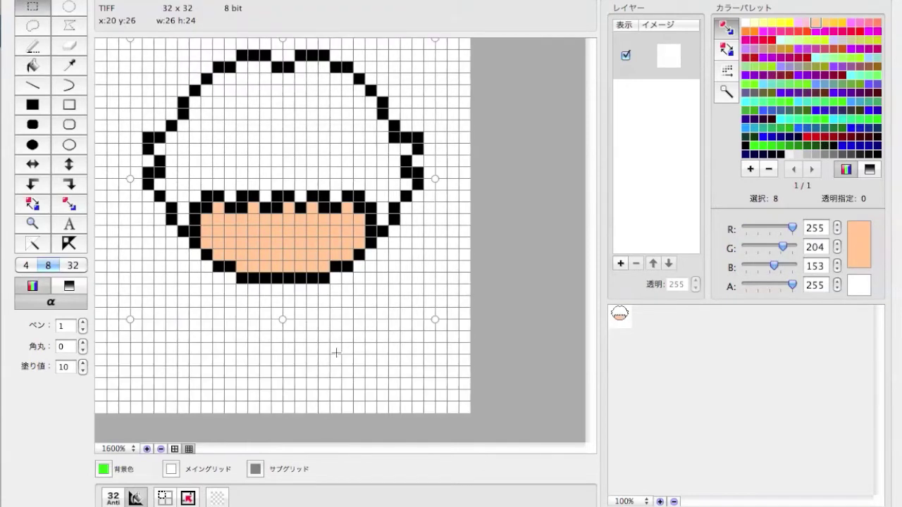
Draw two black eyes with white highlights beside them.
left_click(877, 154)
key("p")
mouse_move(319, 231)
left_mouse_down()
mouse_move(307, 215)
mouse_move(254, 231)
mouse_move(313, 242)
left_mouse_up()
left_click(745, 23)
mouse_move(231, 218)
left_mouse_down()
mouse_move(243, 242)
mouse_move(243, 216)
left_mouse_up()
mouse_move(313, 216)
left_mouse_down()
mouse_move(313, 237)
mouse_move(339, 221)
left_mouse_up()
left_click(324, 226, "alt")
Shade the face sides brown and repaint the middle of the face lighter peach.
left_click(771, 48)
left_click_drag(219, 218, 232, 233)
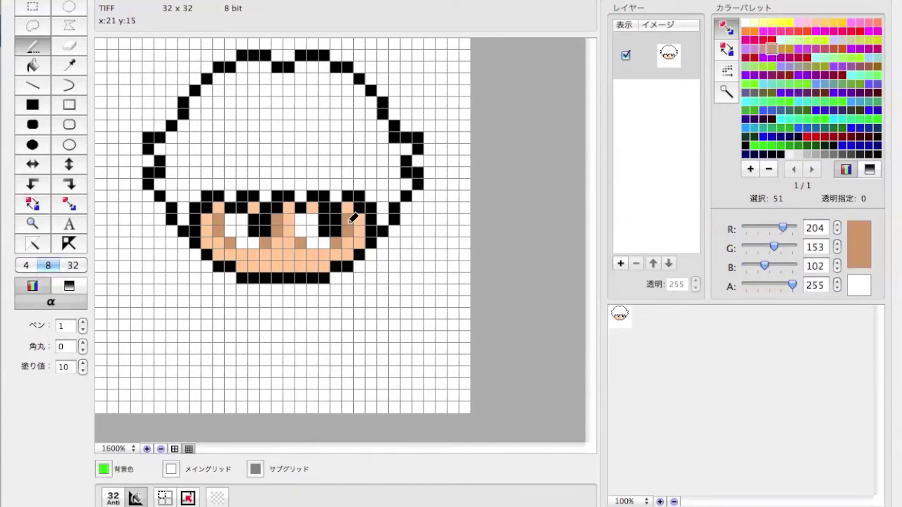
left_click(815, 31)
left_click_drag(795, 228, 770, 266)
left_click_drag(326, 240, 248, 241)
left_click(770, 48)
left_click(310, 208)
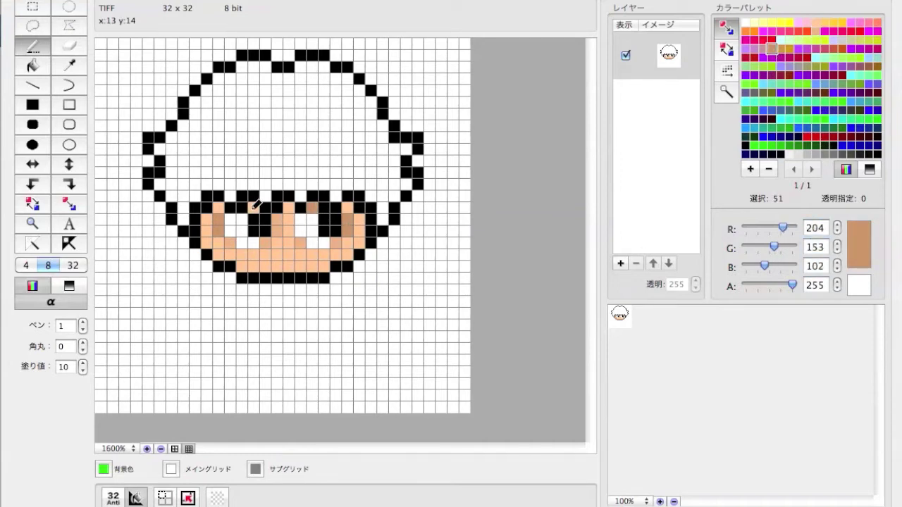
Add a reddish mouth and set a palette slot to tan 184/133/82.
left_click(833, 49)
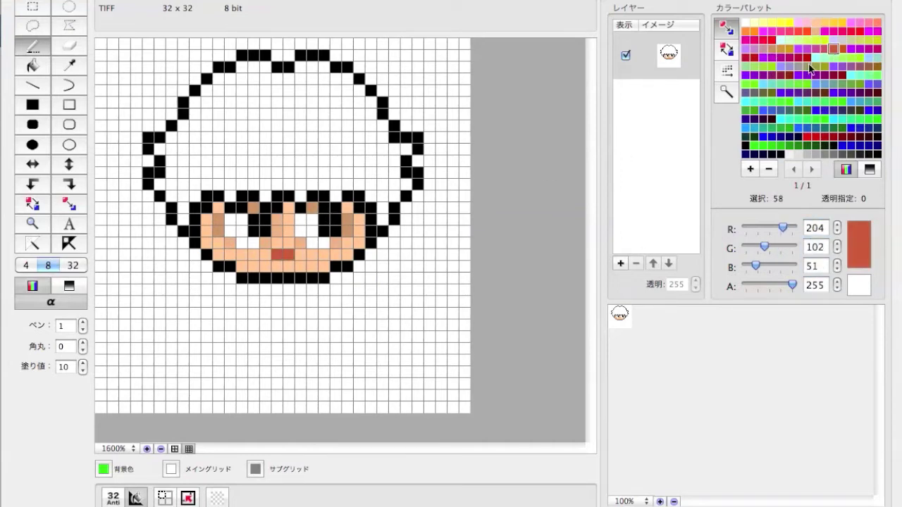
left_click(772, 57)
type("184")
key("Tab")
type("133")
key("Tab")
type("82")
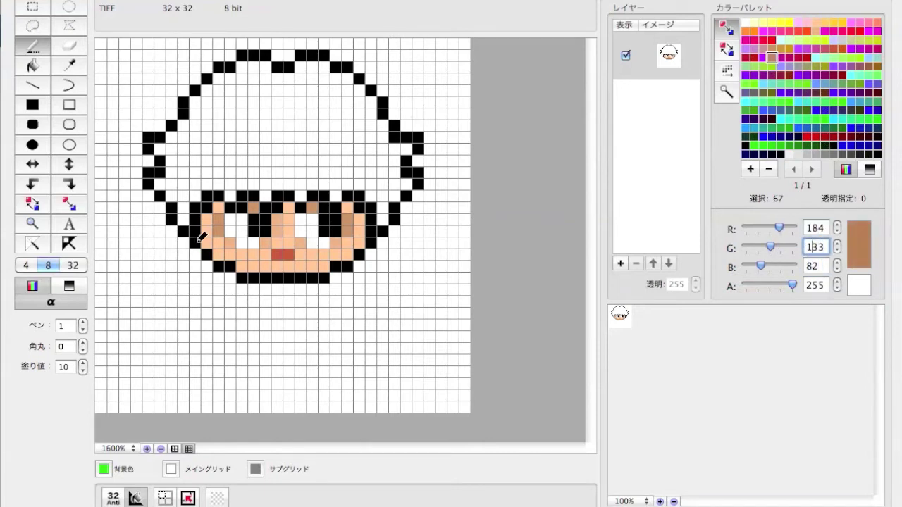
key("Return")
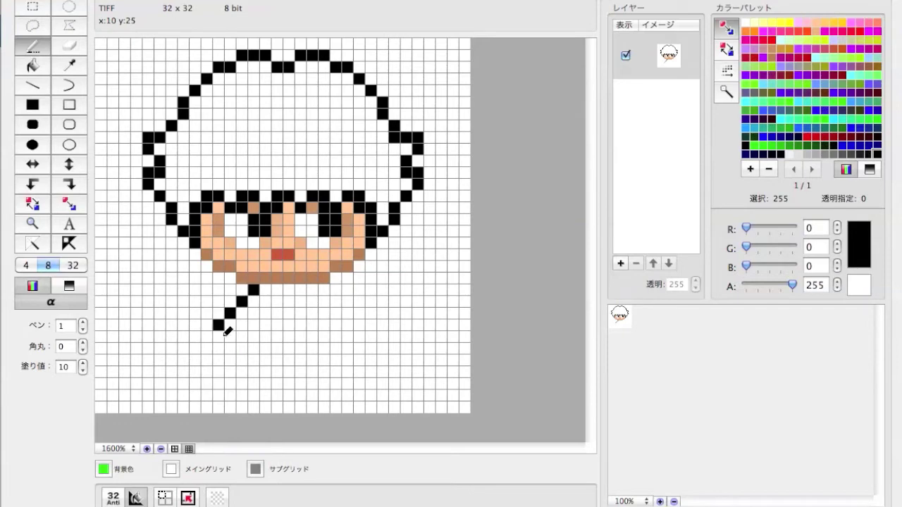
Outline the legs and feet below the face, erasing misplaced foot pixels.
mouse_move(233, 325)
left_mouse_down()
mouse_move(299, 336)
mouse_move(332, 325)
mouse_move(315, 291)
left_mouse_up()
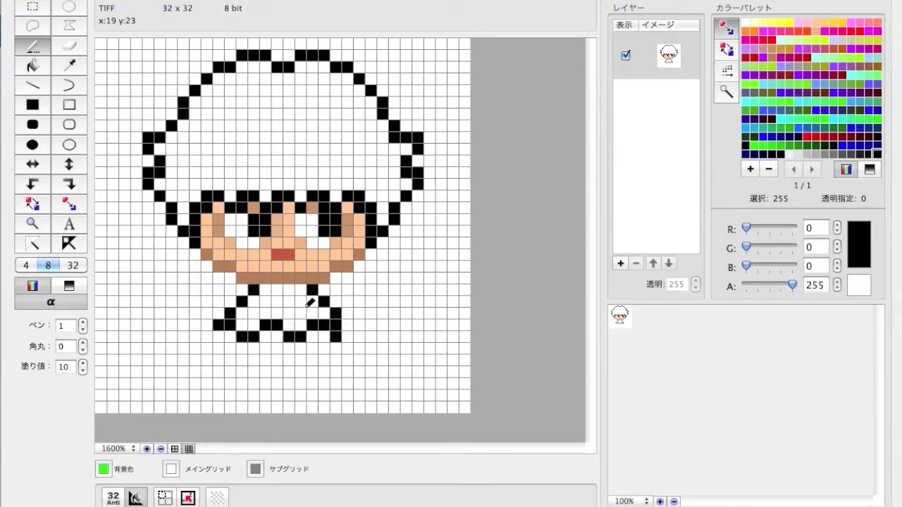
key("e")
mouse_move(338, 328)
left_mouse_down()
mouse_move(219, 326)
mouse_move(259, 337)
mouse_move(335, 314)
left_mouse_up()
key("p")
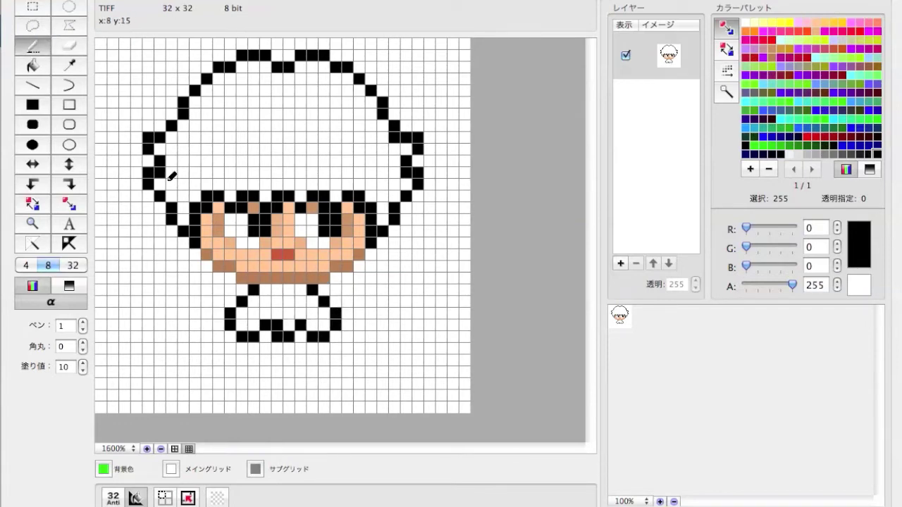
mouse_move(227, 330)
left_mouse_down()
mouse_move(207, 354)
mouse_move(281, 358)
mouse_move(332, 332)
mouse_move(341, 369)
mouse_move(268, 358)
left_mouse_up()
key("e")
mouse_move(206, 341)
left_mouse_down()
mouse_move(214, 366)
mouse_move(360, 359)
mouse_move(356, 336)
left_mouse_up()
key("p")
Draw the lower body outline with a zigzag hem row and lower right edge.
mouse_move(278, 393)
left_mouse_down()
mouse_move(258, 362)
mouse_move(326, 383)
mouse_move(310, 361)
left_mouse_up()
key("e")
mouse_move(254, 326)
left_mouse_down()
mouse_move(271, 337)
mouse_move(324, 328)
left_mouse_up()
key("p")
mouse_move(241, 360)
left_mouse_down()
mouse_move(300, 348)
mouse_move(349, 360)
mouse_move(362, 329)
mouse_move(372, 343)
mouse_move(356, 361)
left_mouse_up()
left_click(69, 45)
key("p")
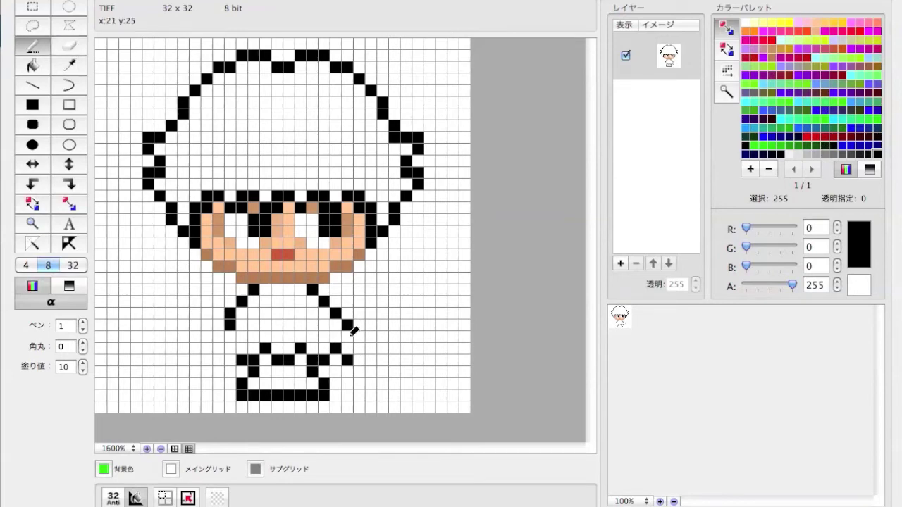
key("e")
left_click_drag(327, 307, 347, 361)
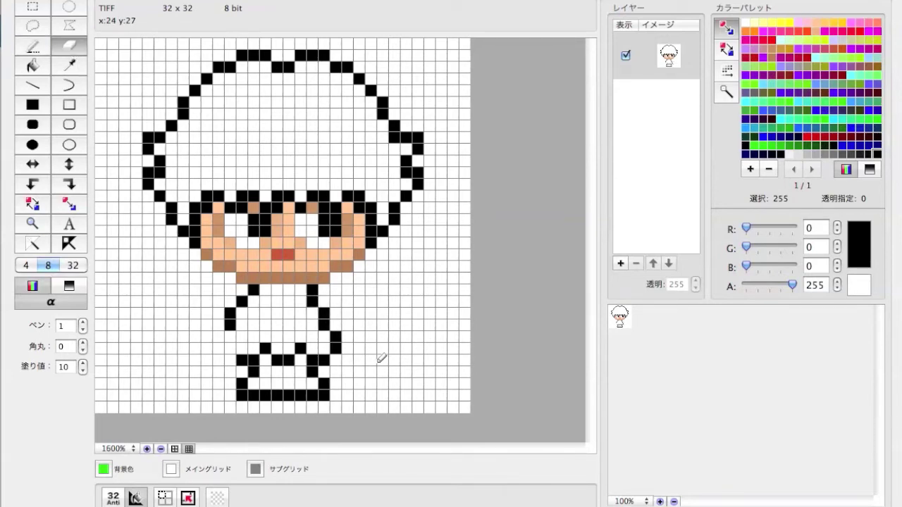
key("p")
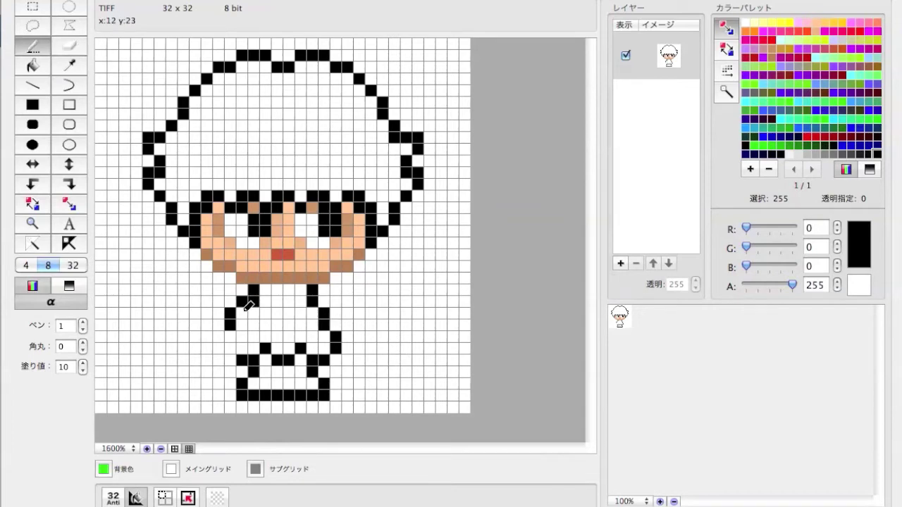
Widen both sides of the dress outline and fill in its bottom edge pixels.
key("e")
left_click(230, 313)
key("p")
left_click_drag(241, 313, 218, 349)
left_click_drag(336, 319, 347, 349)
key("e")
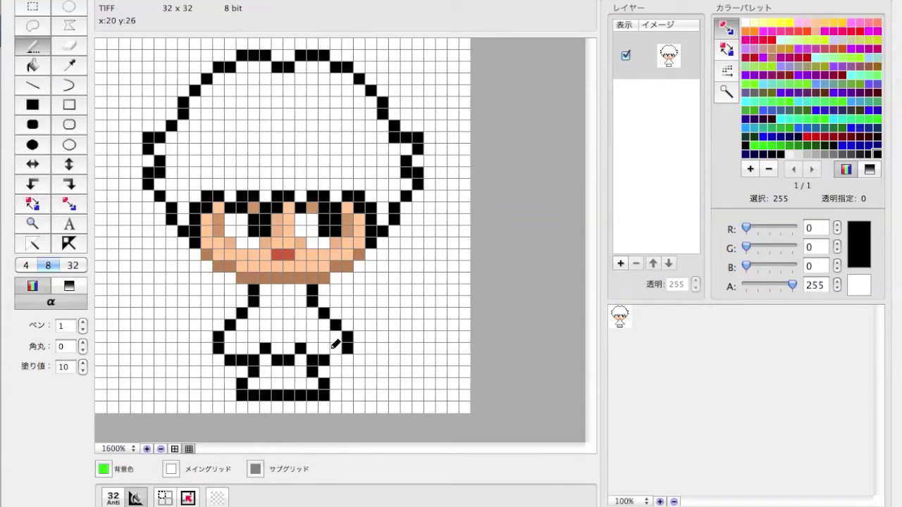
left_click(252, 348)
left_click(308, 354)
Outline the outstretched arms on both sides of the body.
mouse_move(227, 289)
left_mouse_down()
mouse_move(197, 301)
mouse_move(201, 337)
left_mouse_up()
key("e")
key("p")
left_click_drag(338, 301, 366, 331)
Fill both arms with skin tone and colour the hands and shoe outlines brown.
left_click(755, 31)
left_click(32, 66)
left_click(204, 296)
left_click(332, 303)
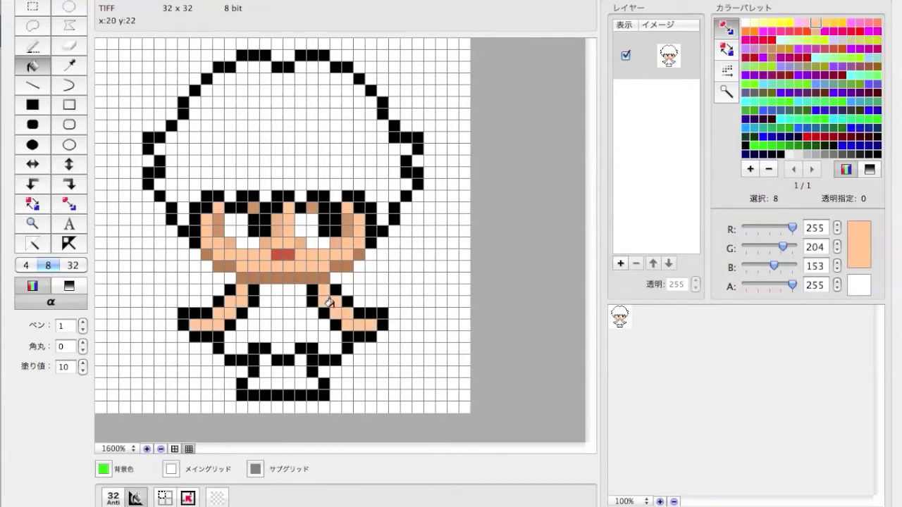
left_click(772, 58)
left_click_drag(185, 314, 208, 330)
mouse_move(355, 310)
left_mouse_down()
mouse_move(378, 322)
mouse_move(312, 358)
left_mouse_up()
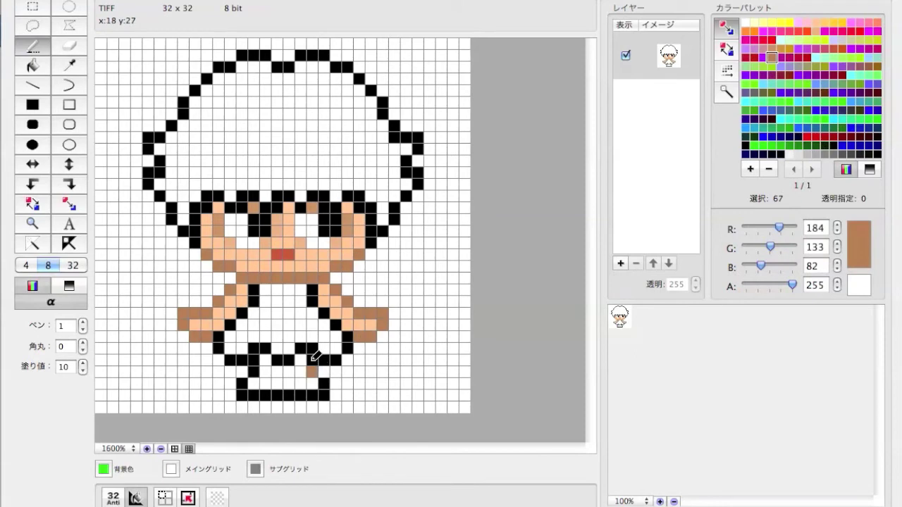
left_click_drag(253, 360, 322, 382)
Bucket-fill the legs with skin tone and reselect the lighter skin colour.
left_click(815, 28)
left_click(33, 65)
left_click(271, 371)
left_click(291, 395, "alt")
key("p")
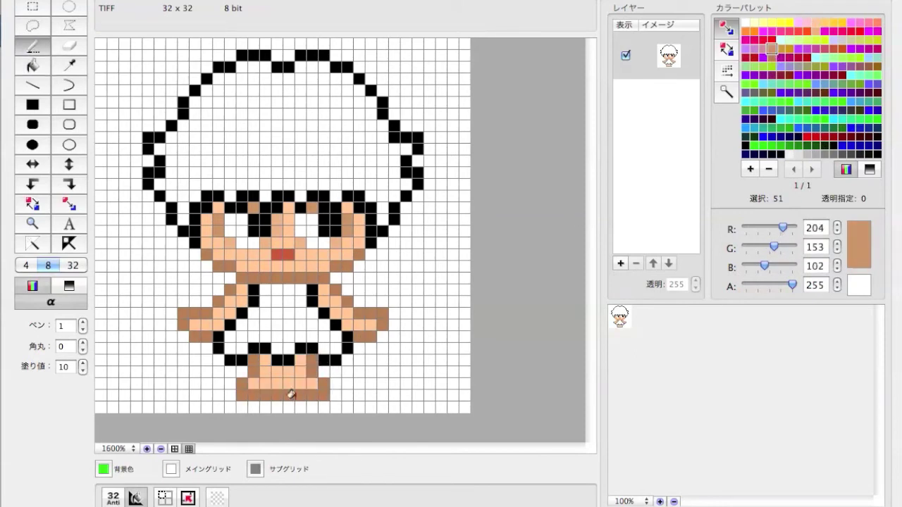
left_click(816, 31)
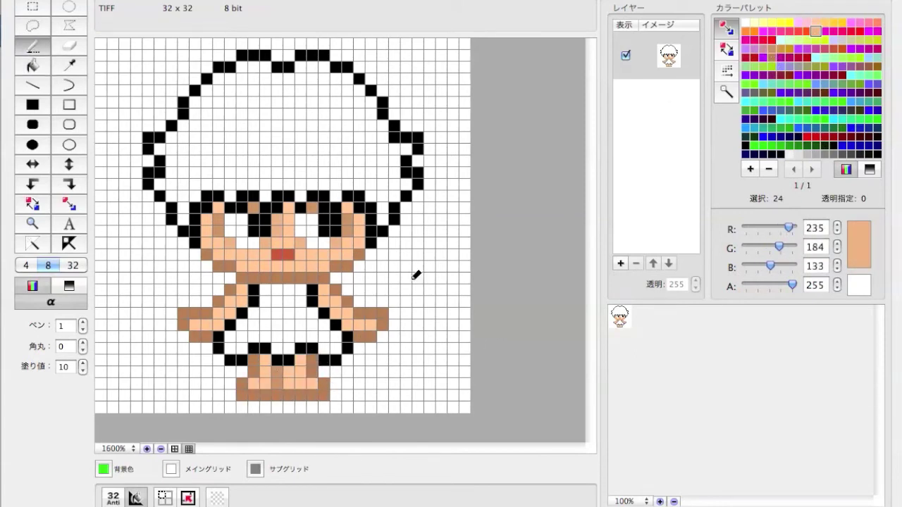
Draw crisscross lines on the dress and repaint them and the lower hem gray.
left_click(260, 348, "alt")
left_click_drag(251, 316, 313, 321)
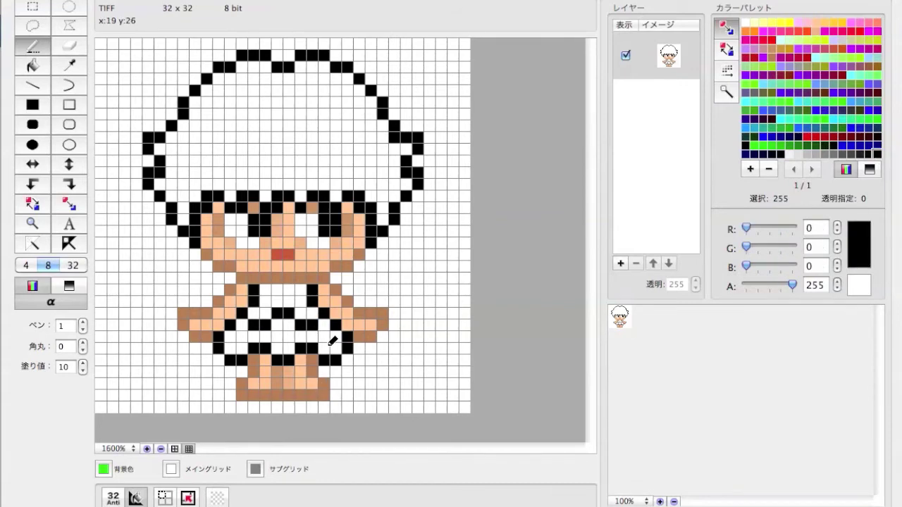
mouse_move(259, 324)
left_mouse_down()
mouse_move(305, 324)
mouse_move(236, 320)
mouse_move(338, 327)
left_mouse_up()
left_click(300, 361, "alt")
left_click_drag(265, 360, 304, 366)
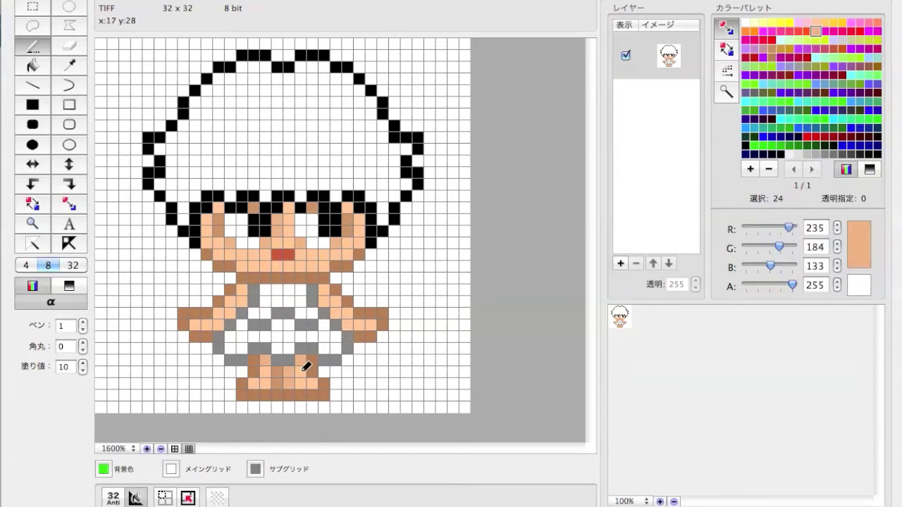
Lighten the pattern gray by entering 170 for red and green.
left_click(816, 154)
type("170")
key("Tab")
type("170")
key("Tab")
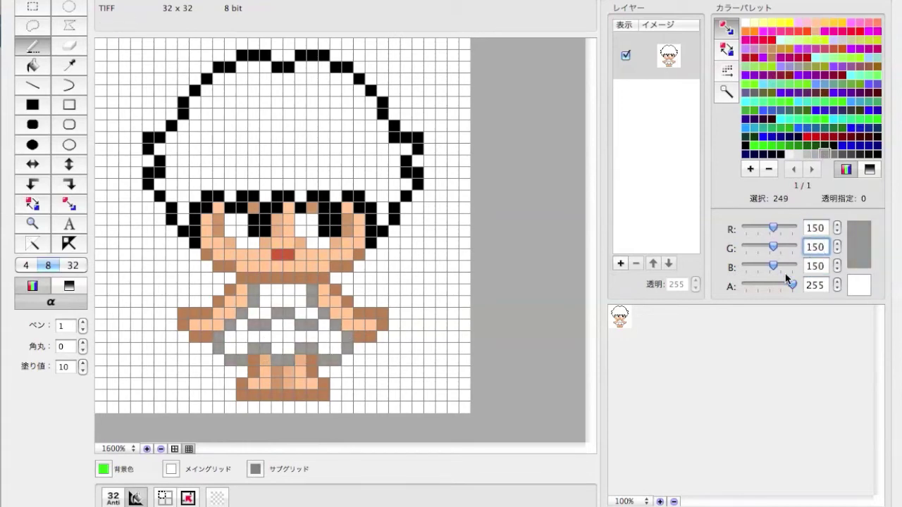
Paint grey 170 pixels into the dress, then bucket-fill the white hair brown.
type("170")
left_click_drag(291, 308, 314, 321)
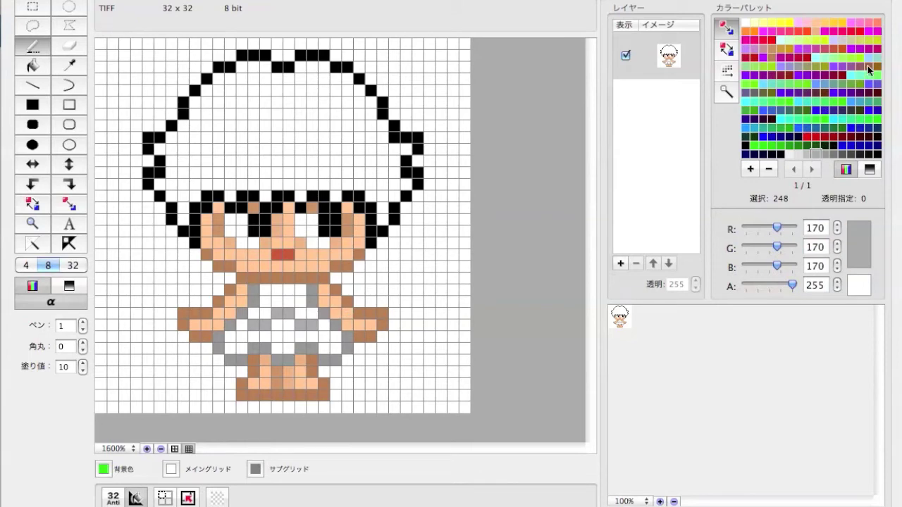
left_click(869, 73)
left_click_drag(769, 228, 767, 227)
left_click_drag(764, 246, 753, 265)
left_click_drag(766, 227, 763, 248)
left_click(32, 66)
left_click(254, 107)
Recolour the hair's black outline and fringe dark brown 91/58/18.
left_click(869, 83)
double_click(815, 228)
type("91\t58\t18")
left_click(32, 46)
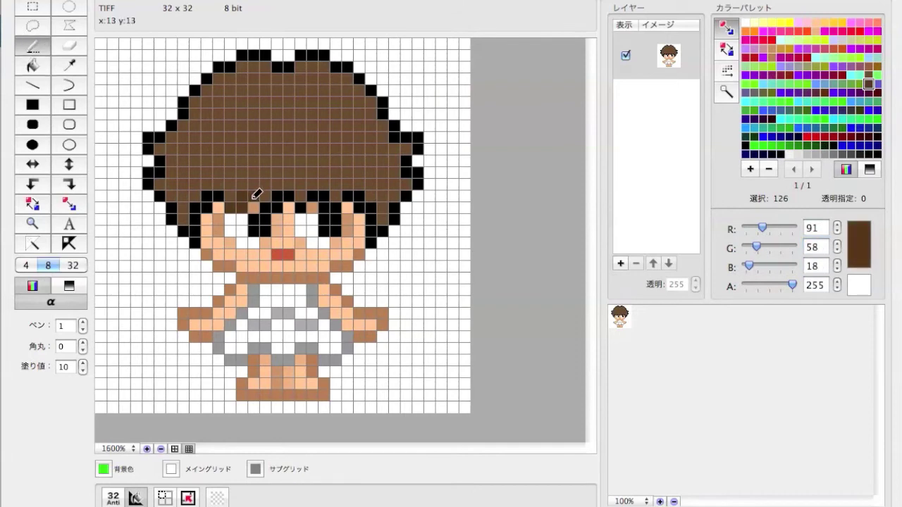
left_click_drag(257, 195, 360, 194)
left_click_drag(212, 195, 195, 242)
left_click_drag(369, 201, 371, 242)
left_click(33, 66)
mouse_move(148, 155)
left_mouse_down()
mouse_move(179, 225)
mouse_move(384, 226)
mouse_move(412, 141)
mouse_move(206, 68)
mouse_move(165, 120)
left_mouse_up()
left_click(772, 49)
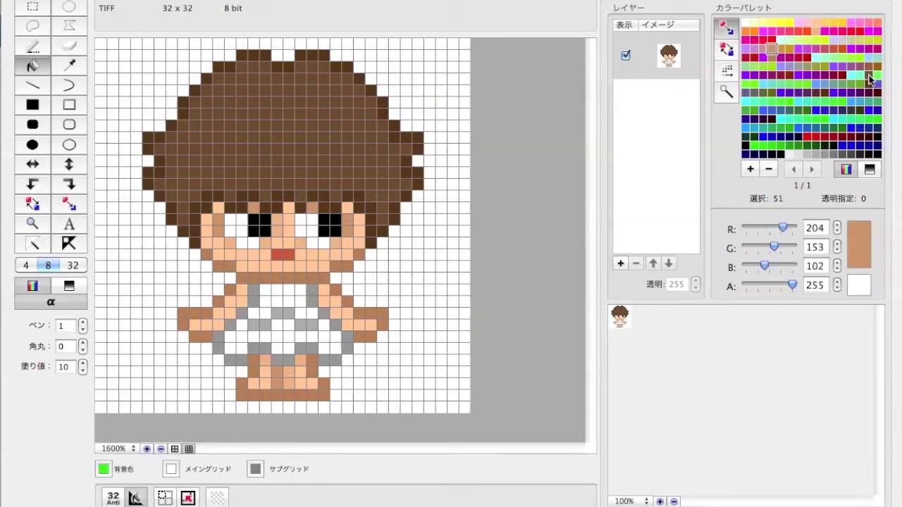
Shade the upper hair with a lighter 131/98/58 brown band, pencilled then bucket-filled.
left_click(860, 75)
type("98")
mouse_move(185, 123)
left_mouse_down()
mouse_move(241, 132)
mouse_move(383, 125)
left_mouse_up()
mouse_move(205, 135)
left_mouse_down()
mouse_move(237, 145)
mouse_move(344, 141)
left_mouse_up()
key("b")
left_click(262, 101)
left_click(188, 152)
left_click(367, 135)
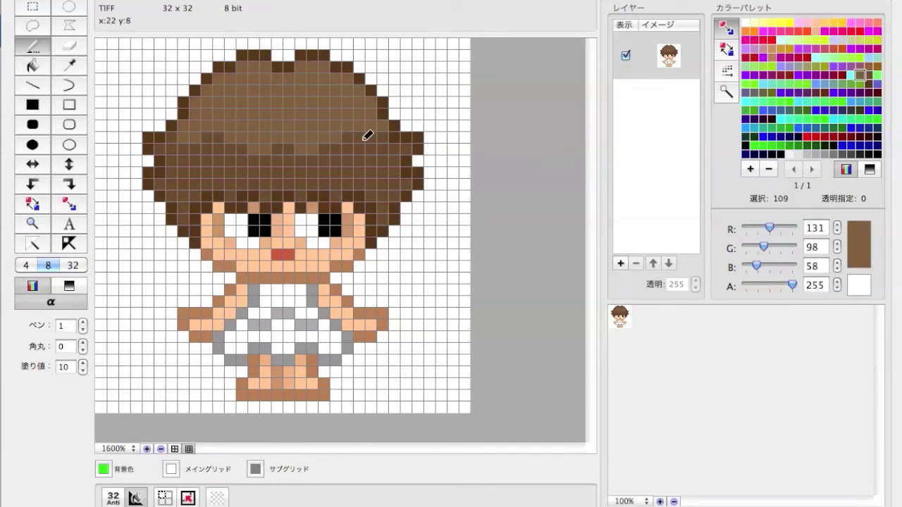
Add an even lighter brown band at the top of the hair and a darker band below it.
left_click(851, 75)
left_click_drag(194, 102, 364, 96)
key("g")
left_click(258, 85)
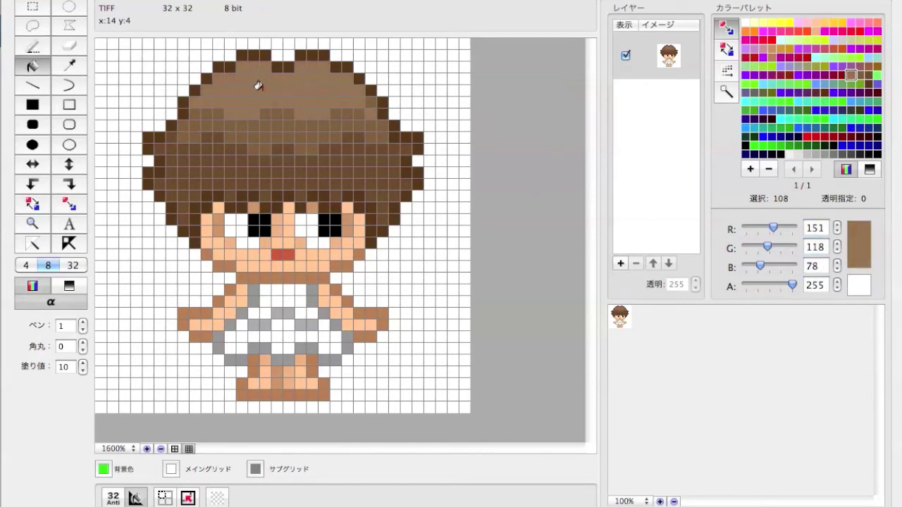
left_click(851, 83)
key("p")
left_click_drag(231, 114, 347, 101)
left_click(859, 83)
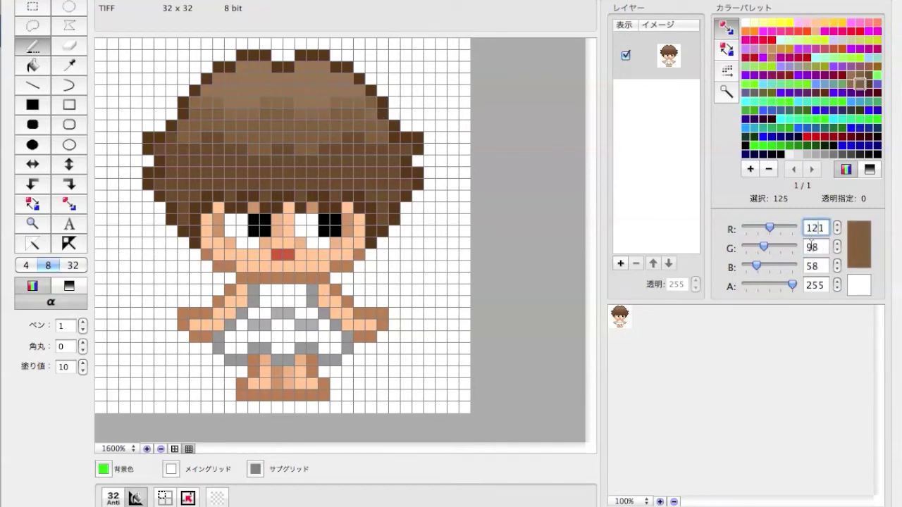
Darken a few hair pixels and cycle through the neighbouring brown shades up to 121/88/48.
left_click_drag(277, 137, 289, 137)
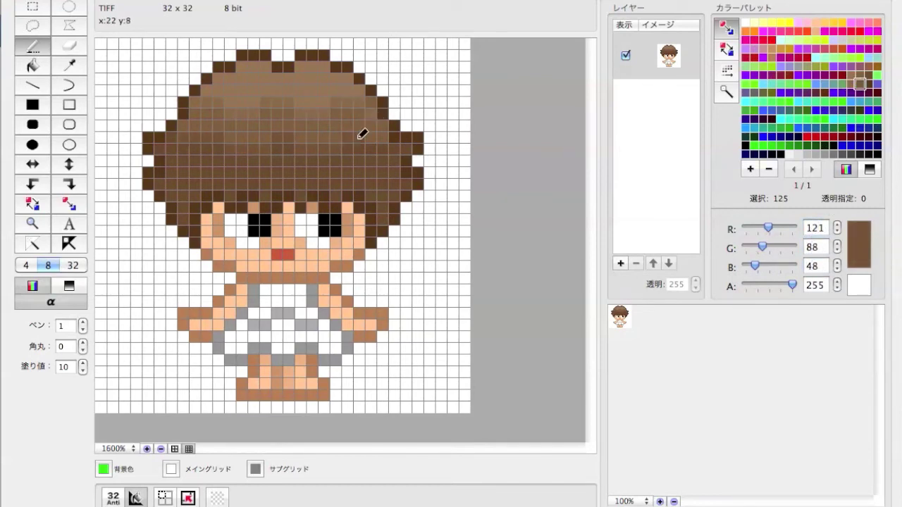
left_click(388, 139, "alt")
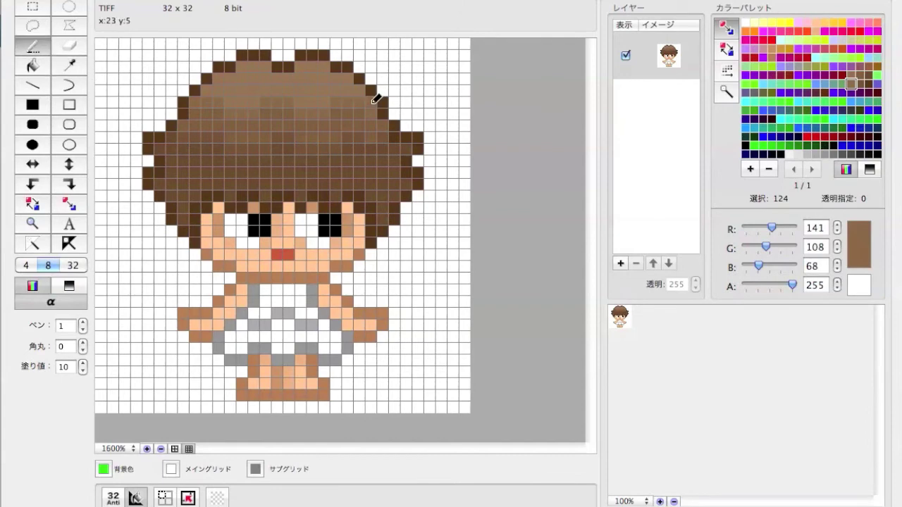
key("e")
key("Up")
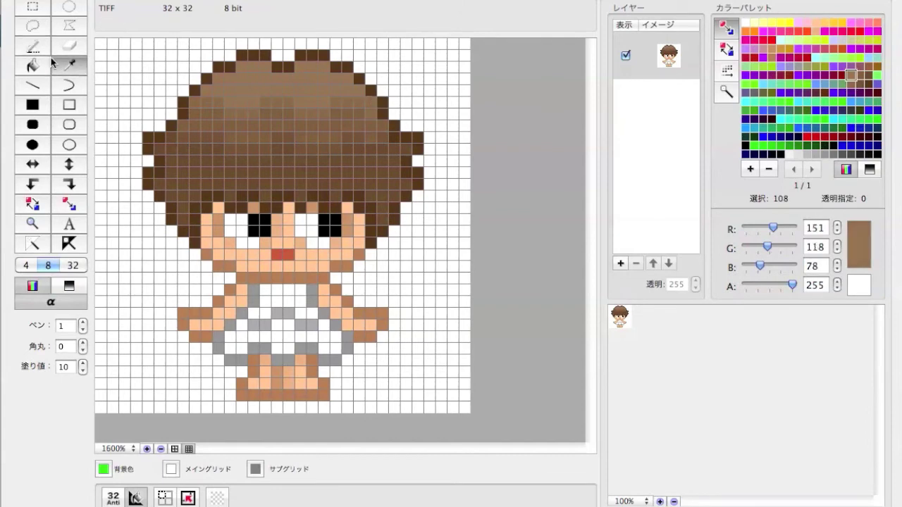
key("p")
key("Down")
left_click(313, 129, "alt")
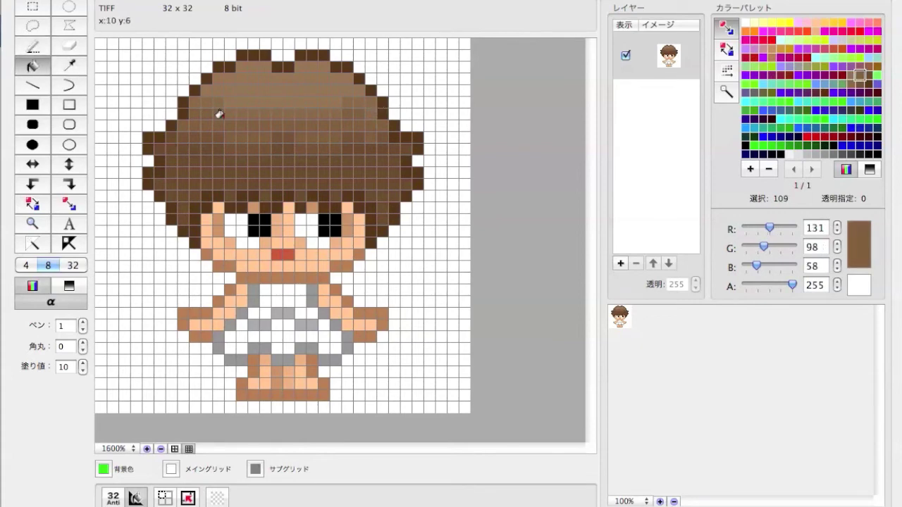
left_click(250, 120, "alt")
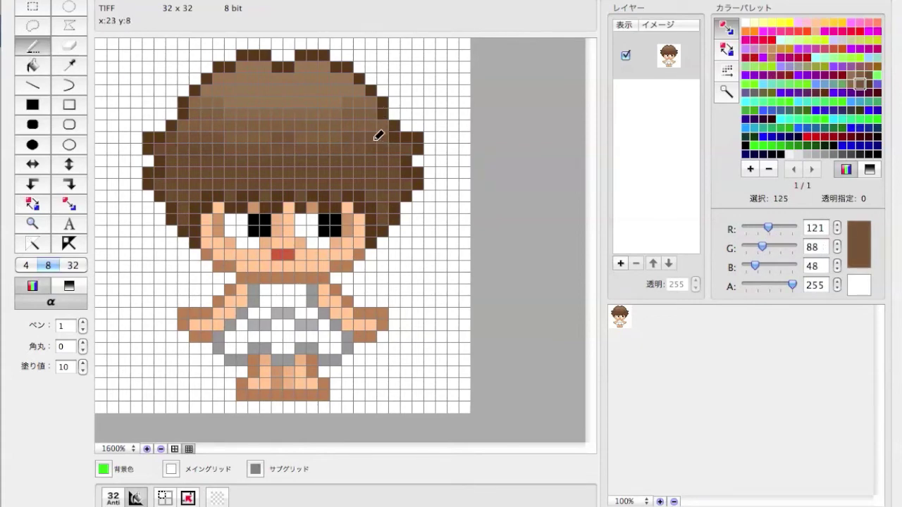
Sample the hair's mid brown and draw a pale 171/138/98 highlight stroke across the hair.
left_click(201, 137)
left_click(268, 88, "alt")
key("Left")
key("p")
mouse_move(196, 137)
left_mouse_down()
mouse_move(244, 148)
mouse_move(374, 140)
left_mouse_up()
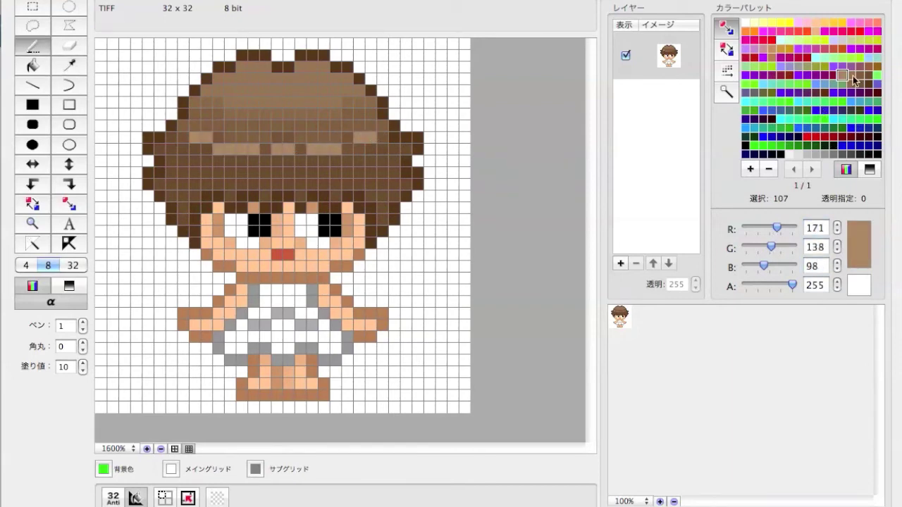
Dot mid-brown 151/118/78 pixels along the hair highlight rows to break them up.
left_click(852, 75)
left_click(219, 150)
left_click(242, 149)
left_click(323, 150)
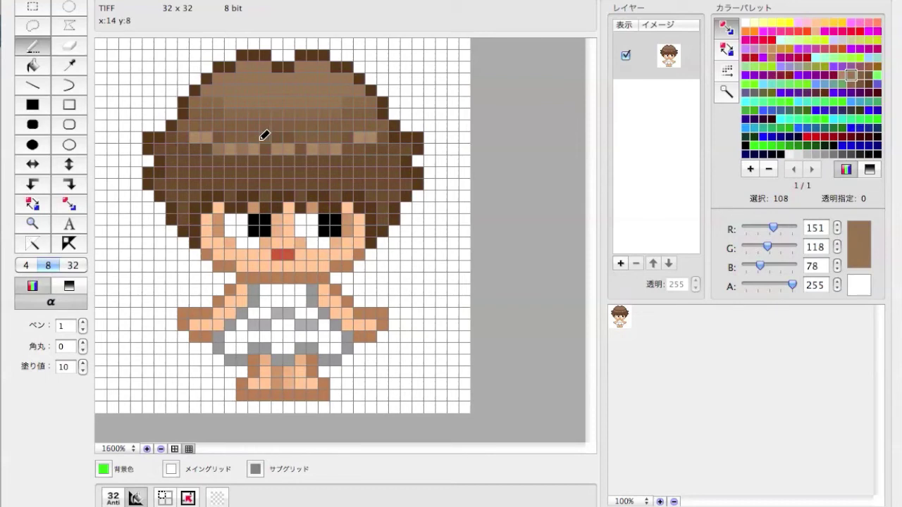
mouse_move(197, 139)
left_mouse_down()
mouse_move(282, 151)
mouse_move(383, 141)
left_mouse_up()
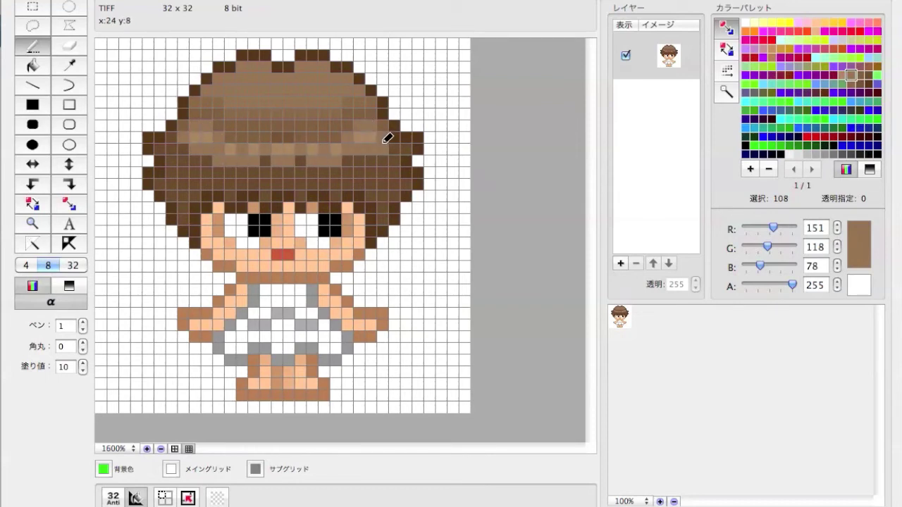
Select paler brown swatches, edit the blue value, and sample browns from the hair.
left_click(841, 76)
left_click(842, 76)
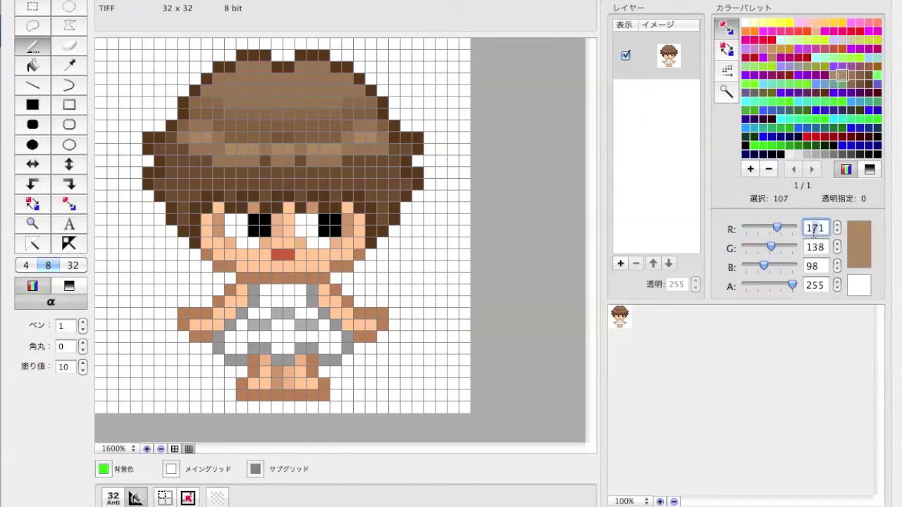
left_click(826, 267)
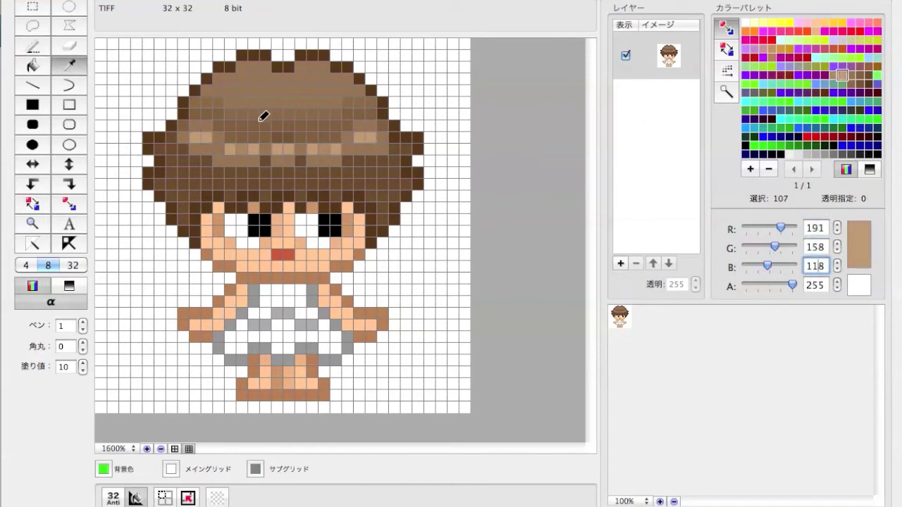
left_click(241, 111, "alt")
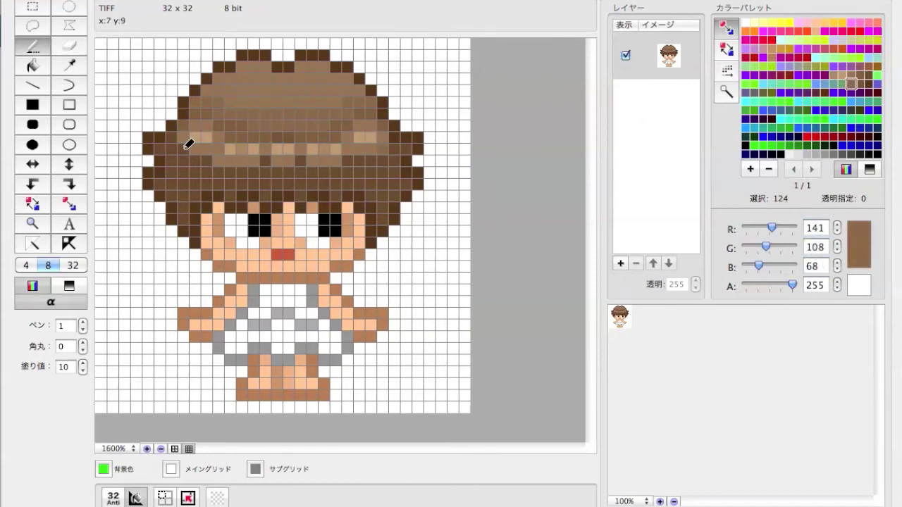
key("g")
left_click(237, 128, "alt")
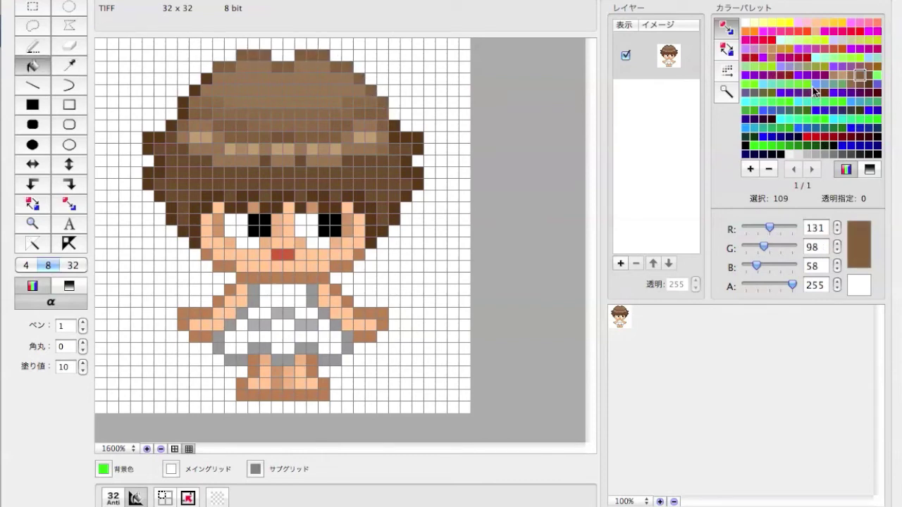
key("Right")
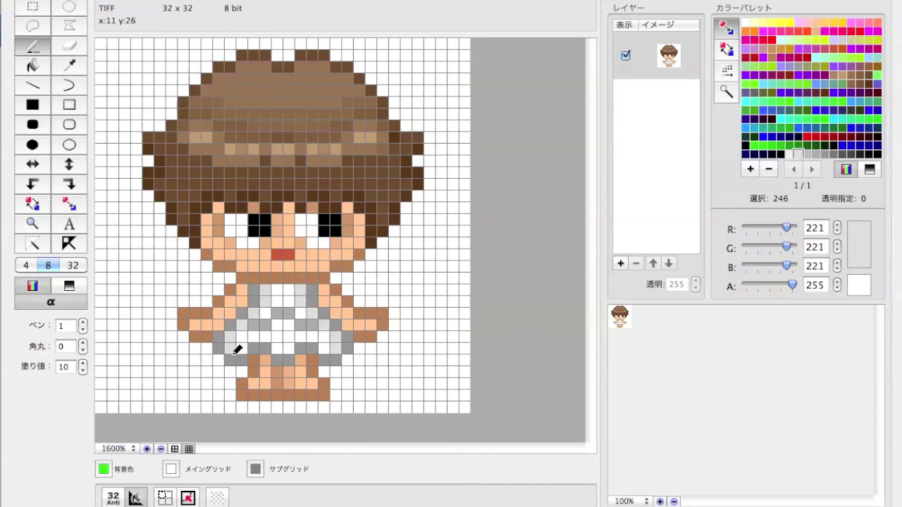
Redraw both black eyes one pixel further left, clearing the old eye pixels.
left_click(265, 225, "alt")
left_click_drag(242, 218, 242, 229)
left_click(313, 224)
left_click(265, 224)
left_click(335, 224)
left_click(336, 224)
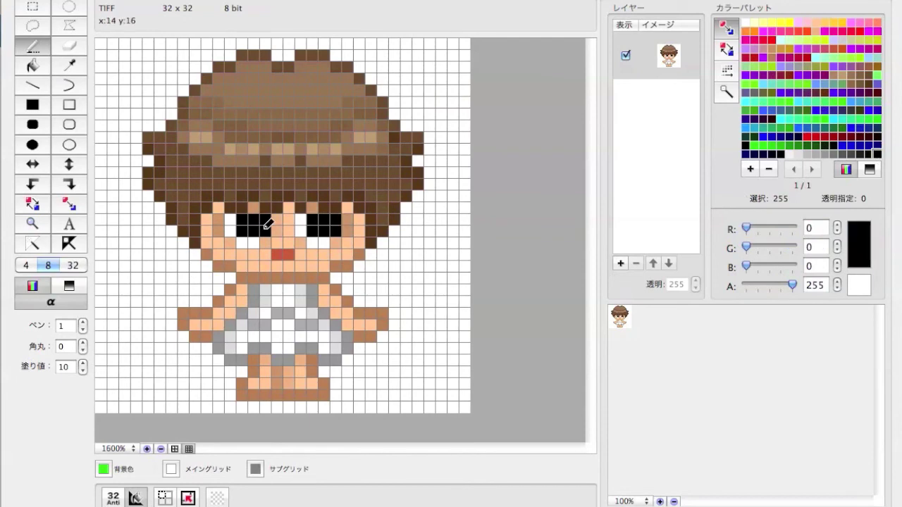
Add a black pixel to the left of each eye, then pick the skin colour.
left_click(300, 224, "alt")
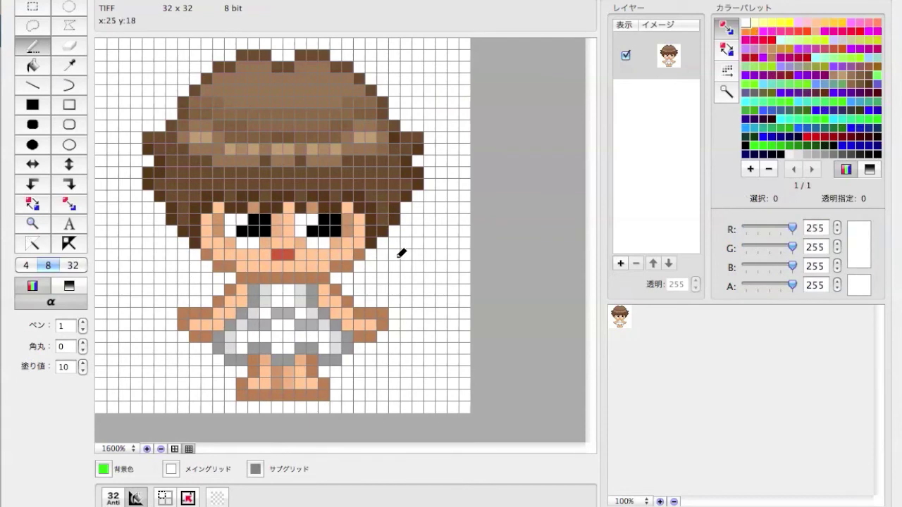
left_click(878, 153)
left_click(312, 232)
left_click(242, 232)
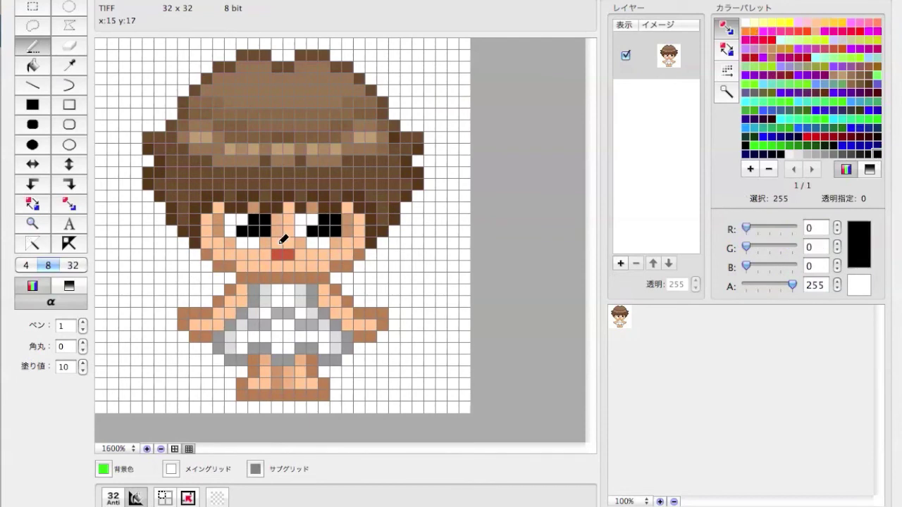
left_click(251, 205, "alt")
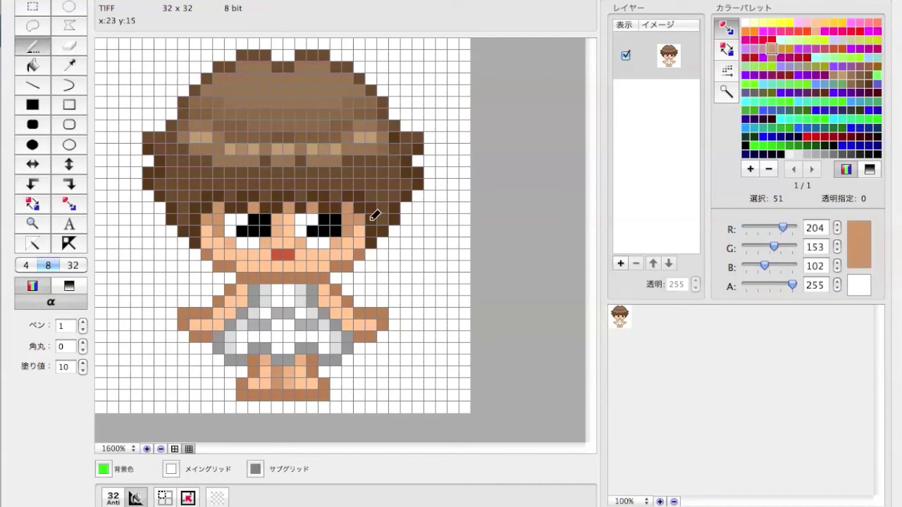
left_click(359, 222, "alt")
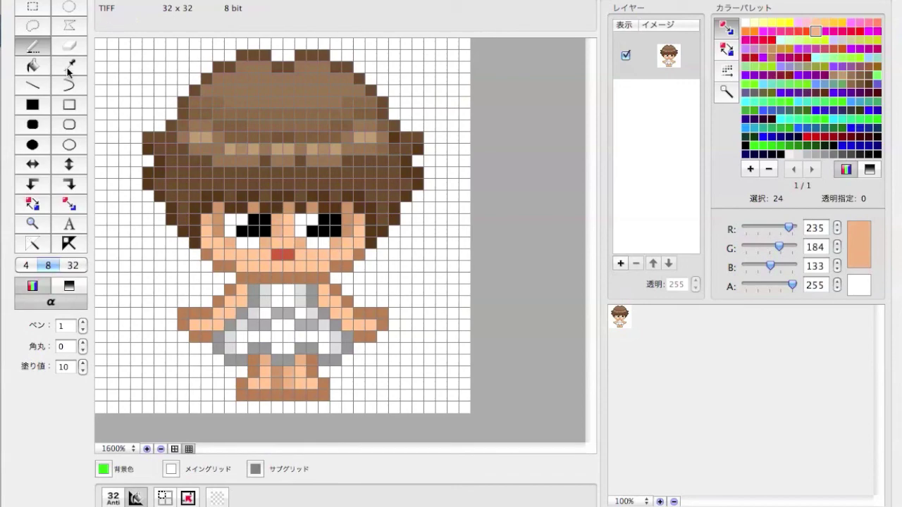
left_click(395, 138, "alt")
left_click(167, 141, "alt")
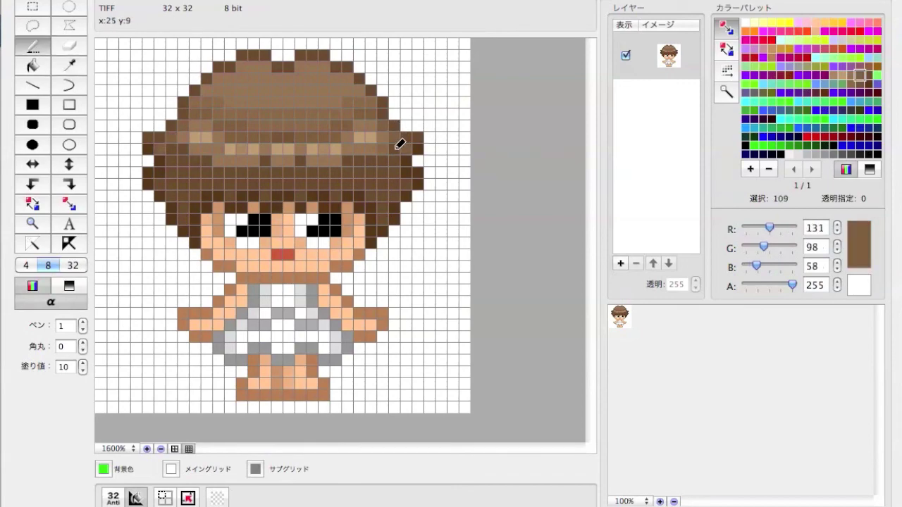
left_click(383, 149, "alt")
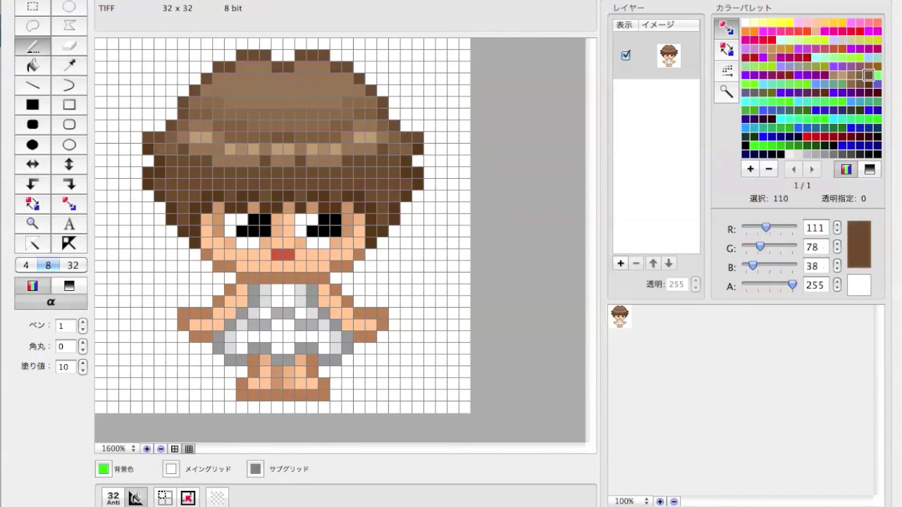